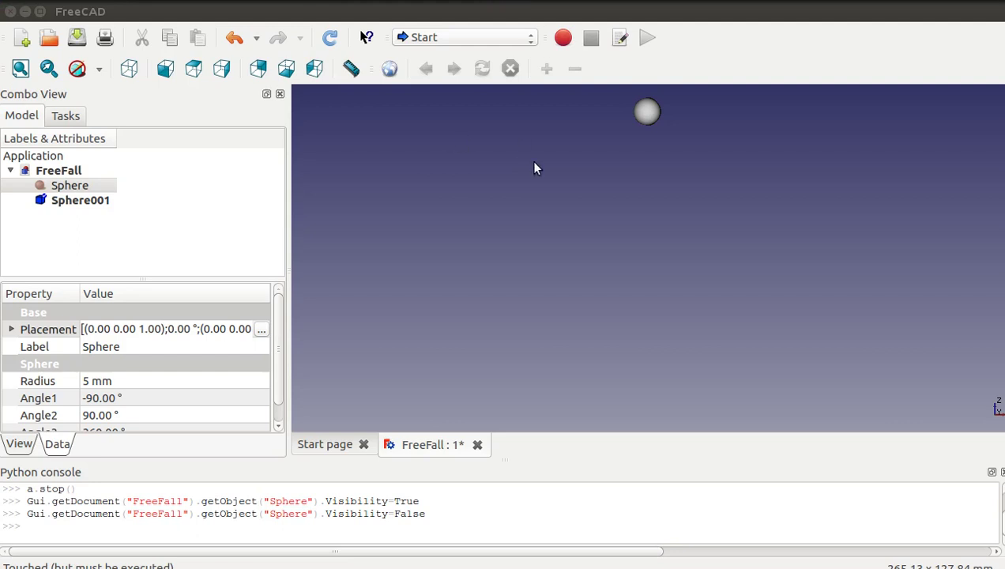
Step: Select Sphere and Sphere001 in the model tree and switch to the Part workbench
click(59, 188)
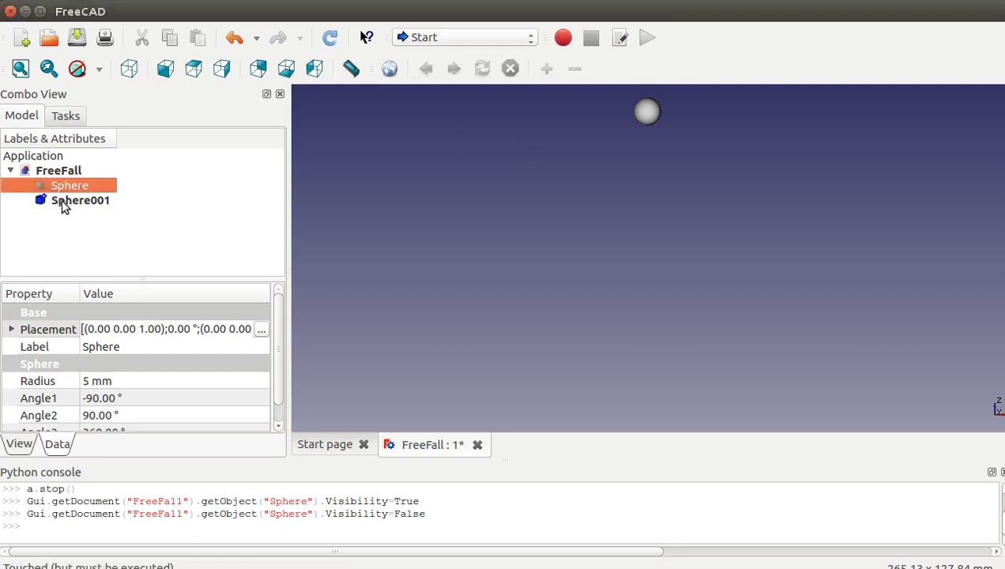
click(64, 204)
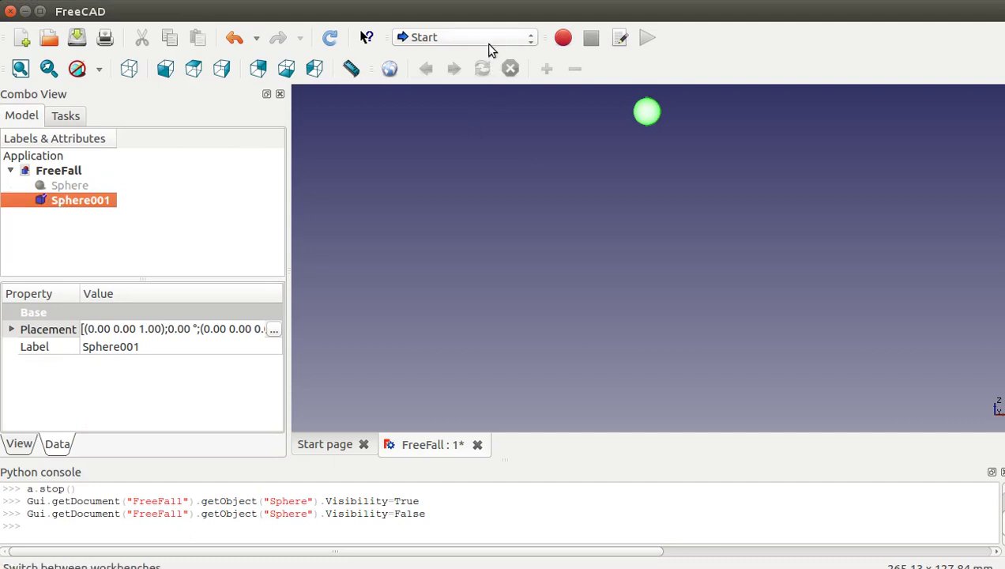
click(485, 43)
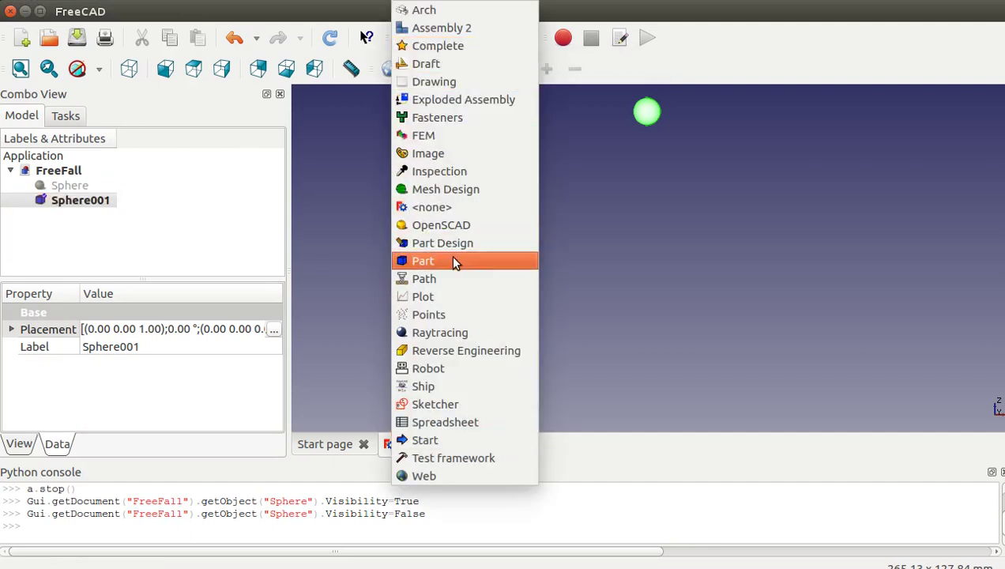
click(451, 259)
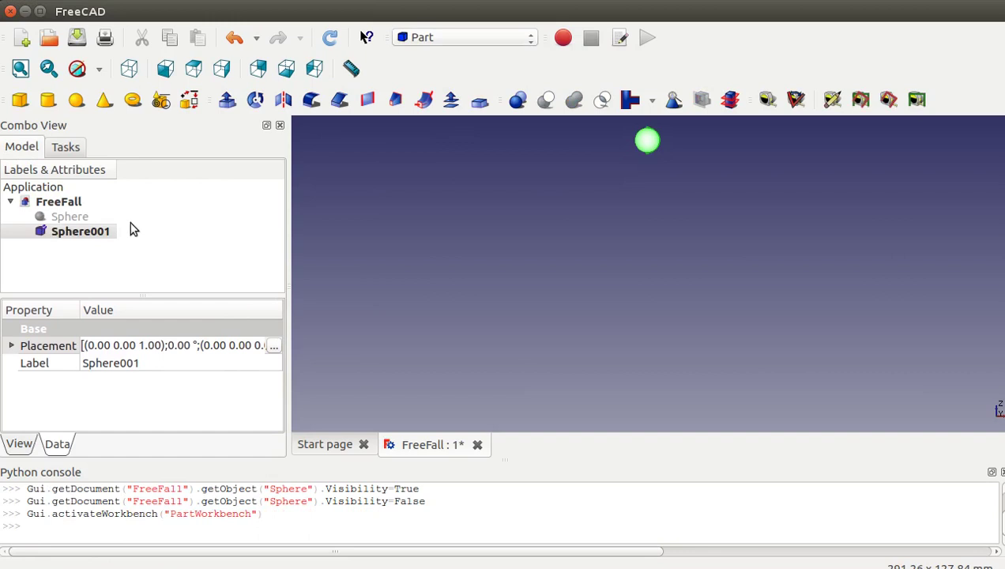
click(80, 218)
click(83, 230)
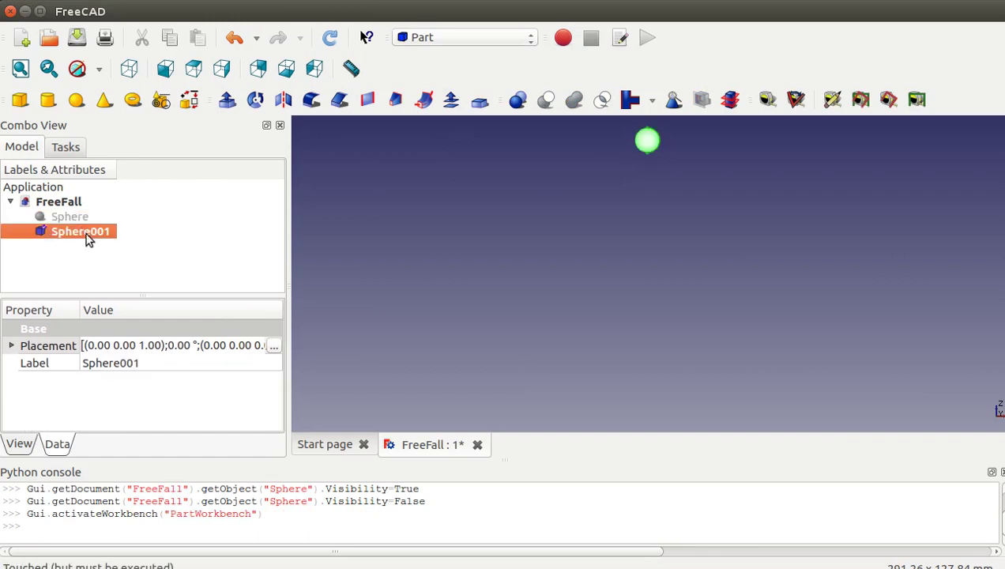
click(86, 220)
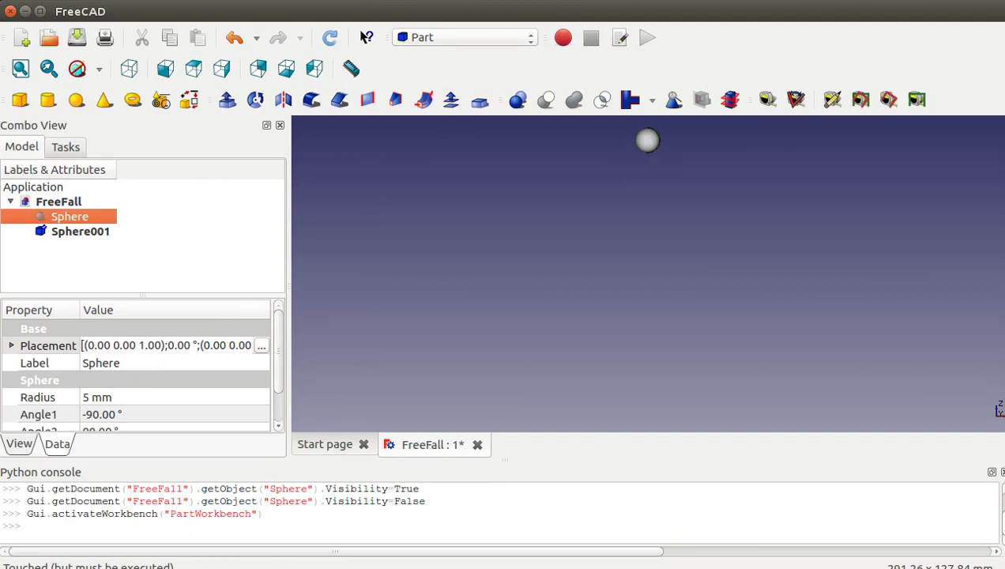
Step: Show free_falling_body.mbd in gedit and select the 9.81 gravity constant
key(alt+Tab)
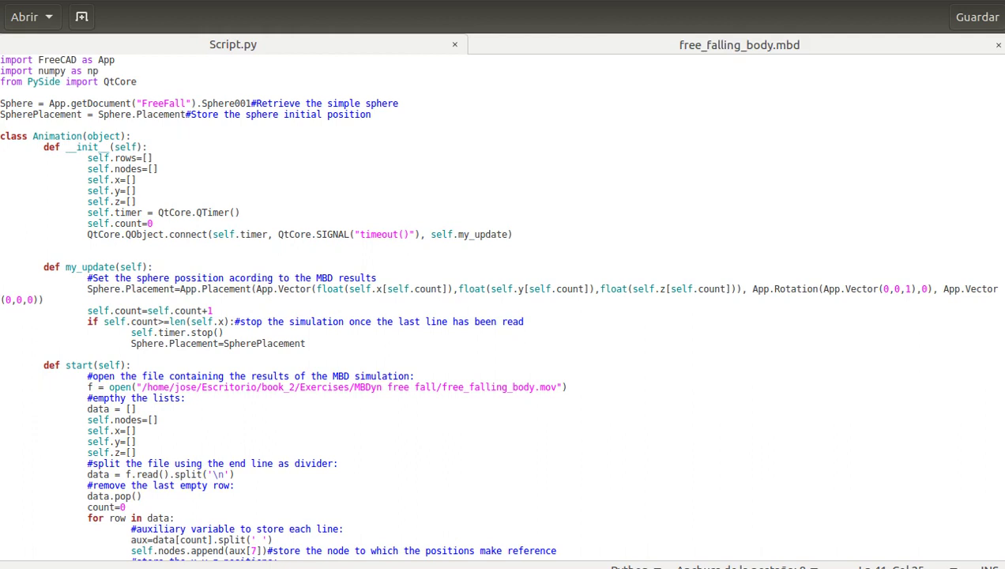
click(583, 48)
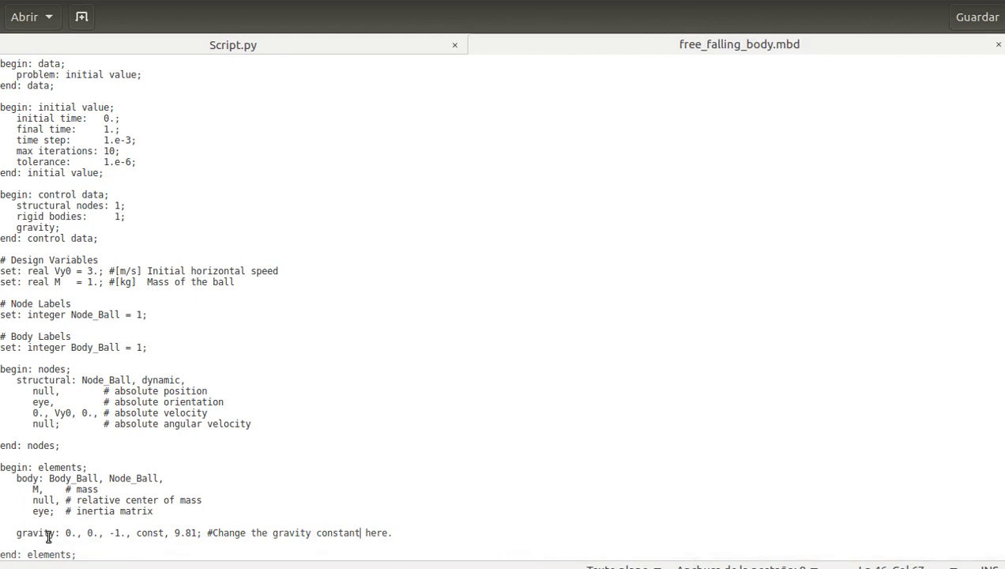
drag(11, 533, 391, 534)
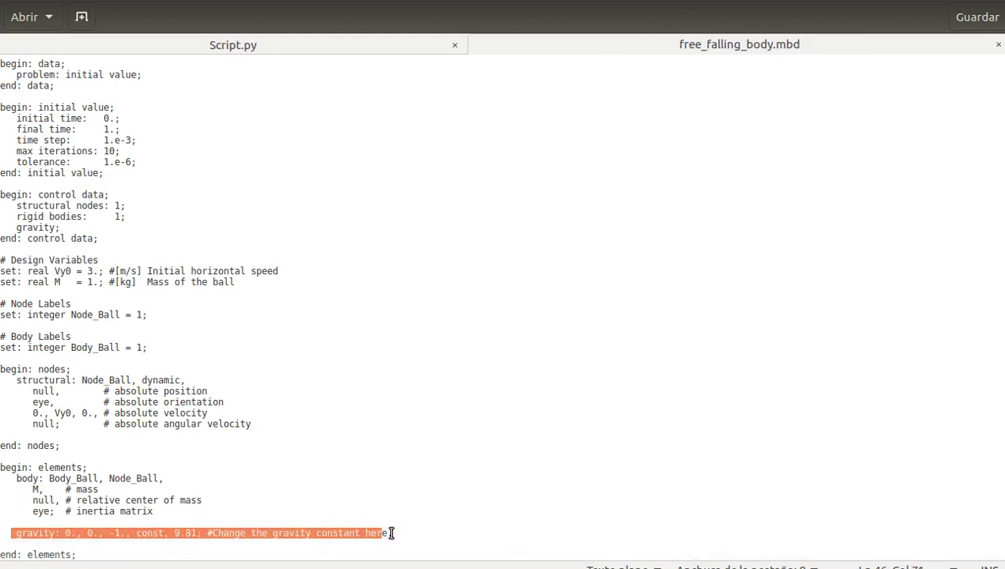
click(185, 533)
drag(175, 533, 198, 533)
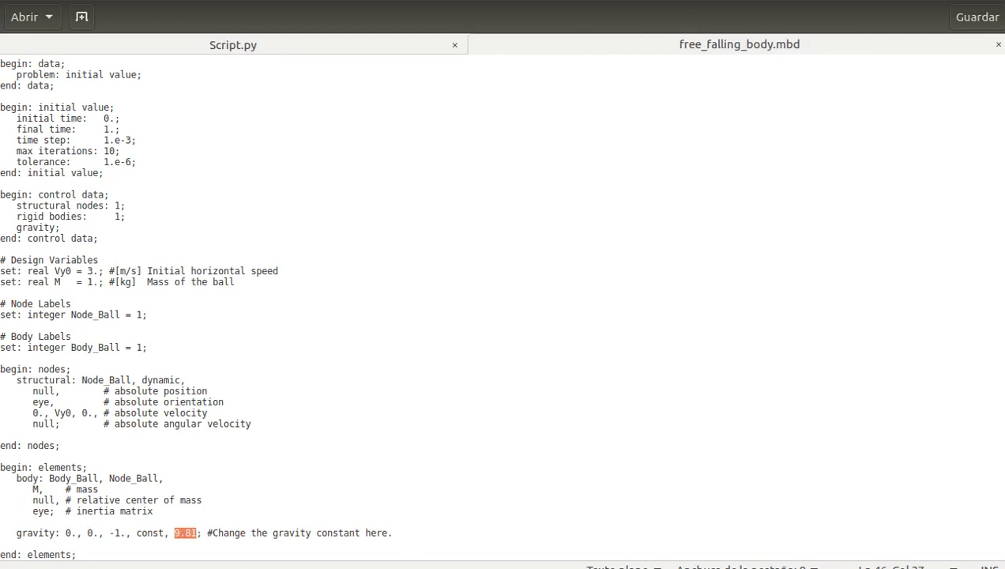
key(alt+Tab)
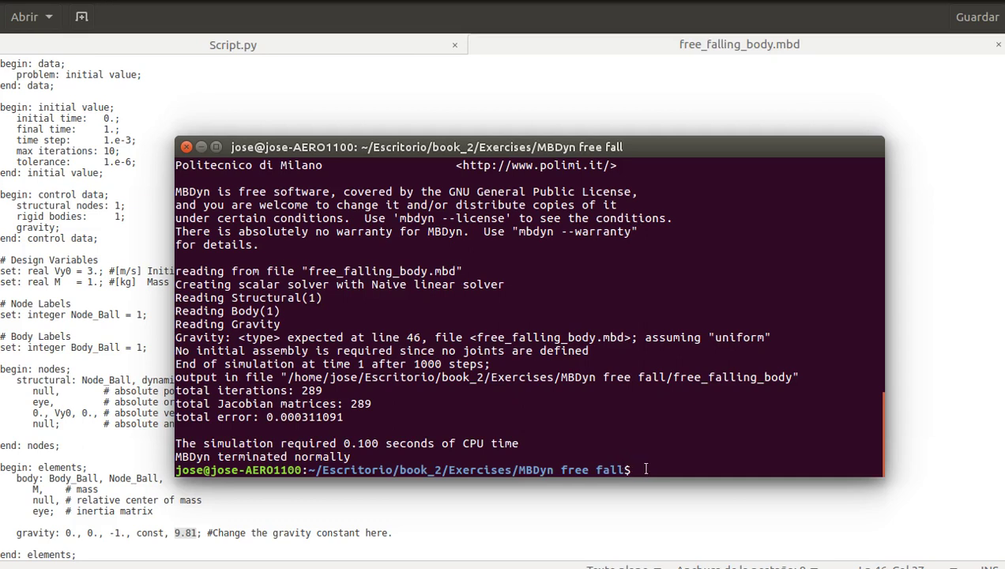
Step: Rerun 'mbdyn -f free_falling_body.mbd' from the terminal history and check the CPU time line
key(Up)
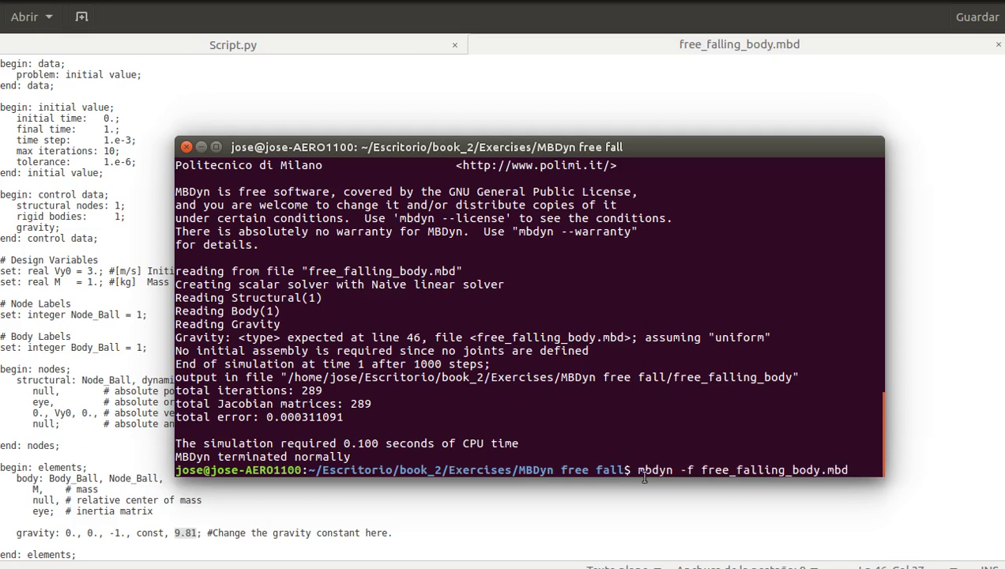
drag(632, 470, 868, 470)
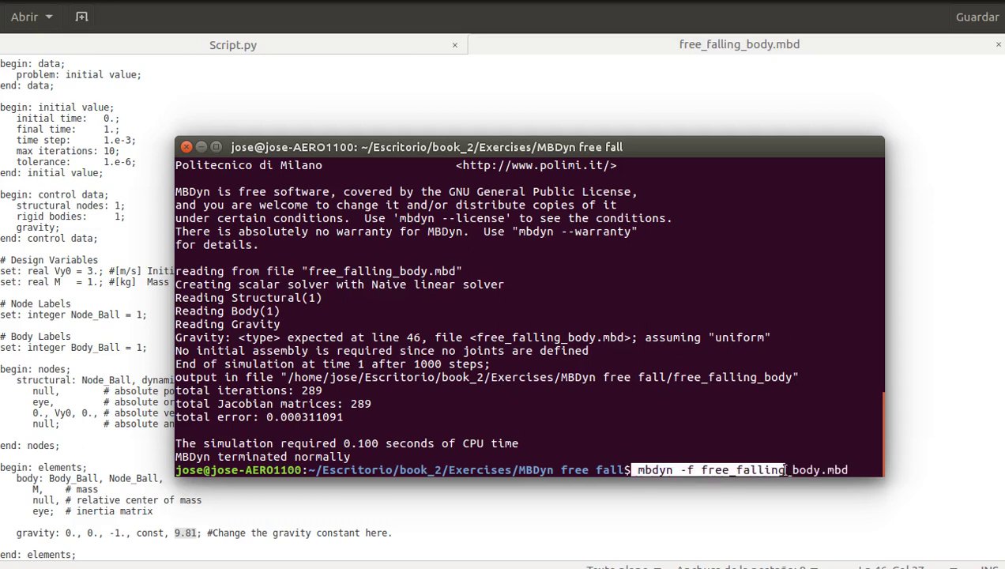
click(862, 470)
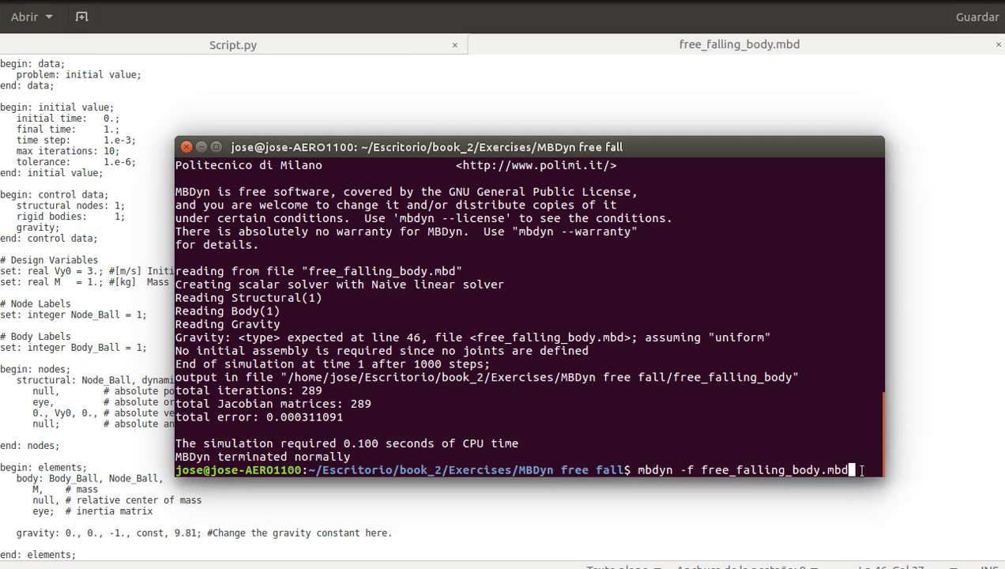
key(Return)
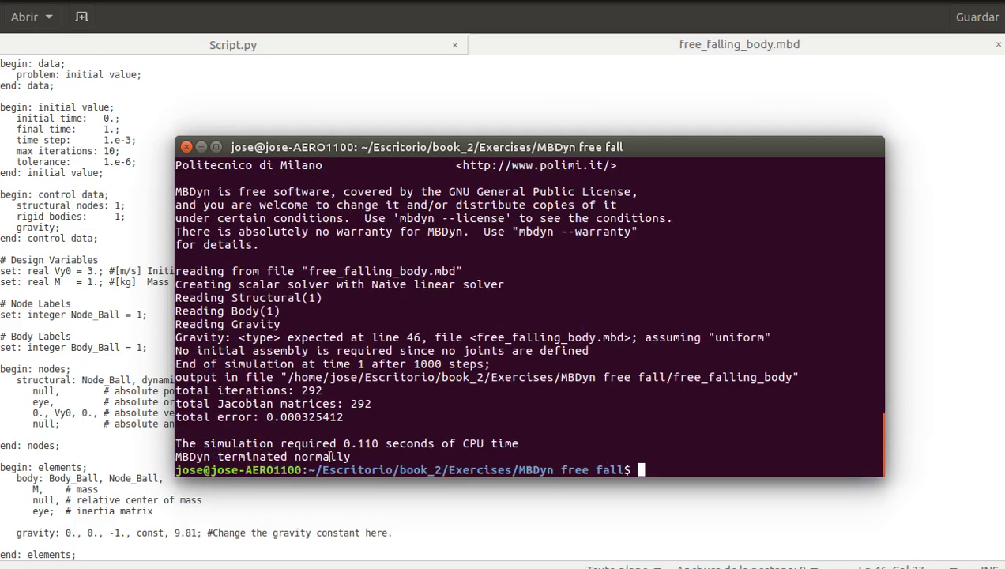
drag(175, 443, 370, 454)
click(203, 149)
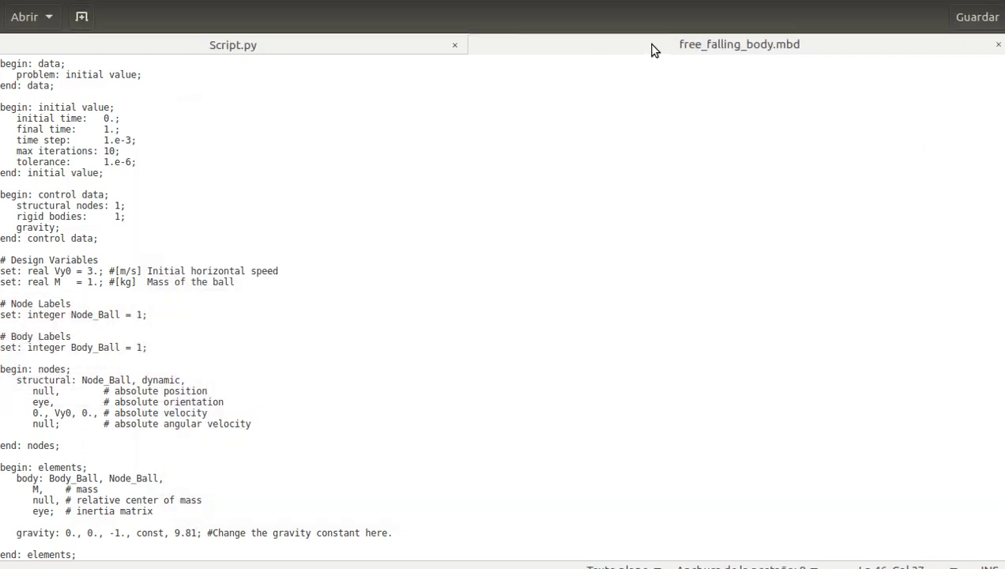
Step: Copy all of the Script.py animation code using the Copiar menu item
click(387, 53)
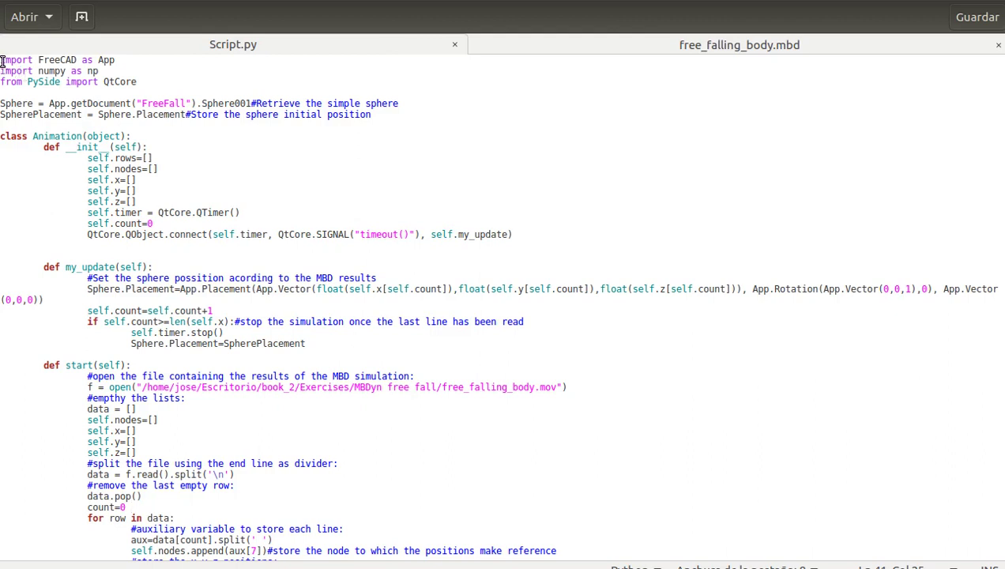
mouse_move(1, 63)
mouse_down()
mouse_move(72, 100)
mouse_move(126, 145)
mouse_move(209, 341)
mouse_move(268, 545)
mouse_move(87, 555)
mouse_up()
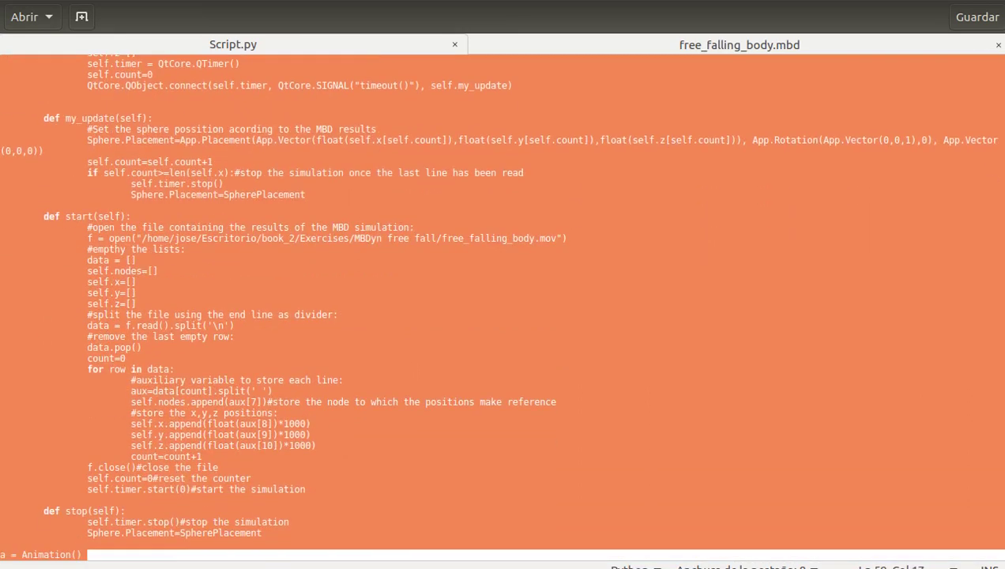
right_click(283, 478)
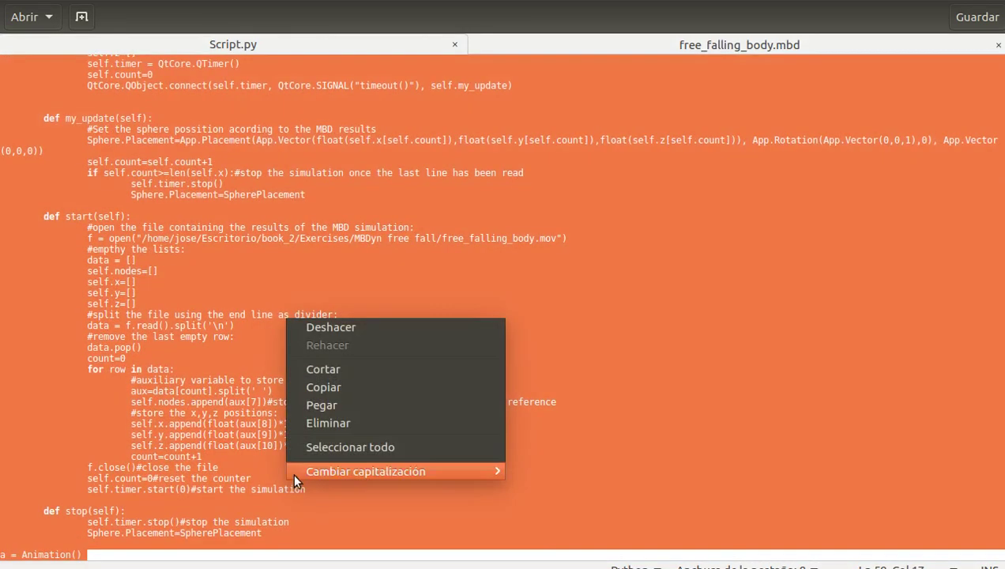
click(336, 387)
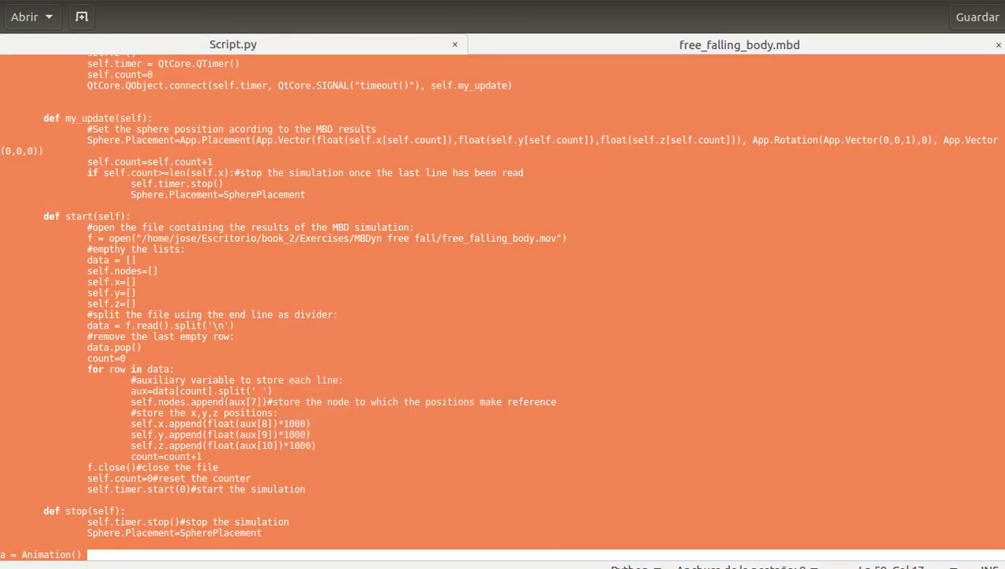
key(alt+Tab)
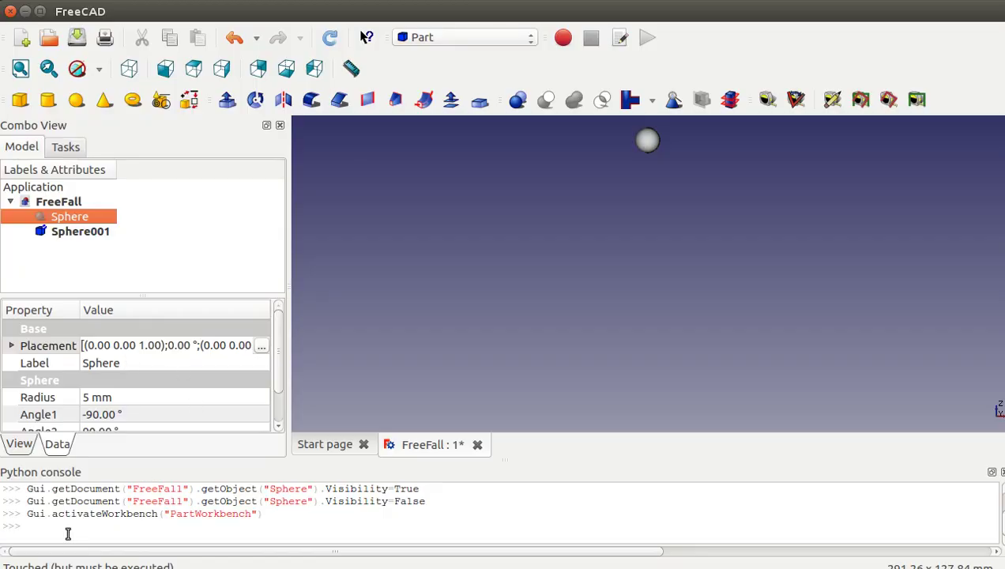
Step: Paste the animation script into the Python console and create the Animation object
click(59, 530)
right_click(58, 530)
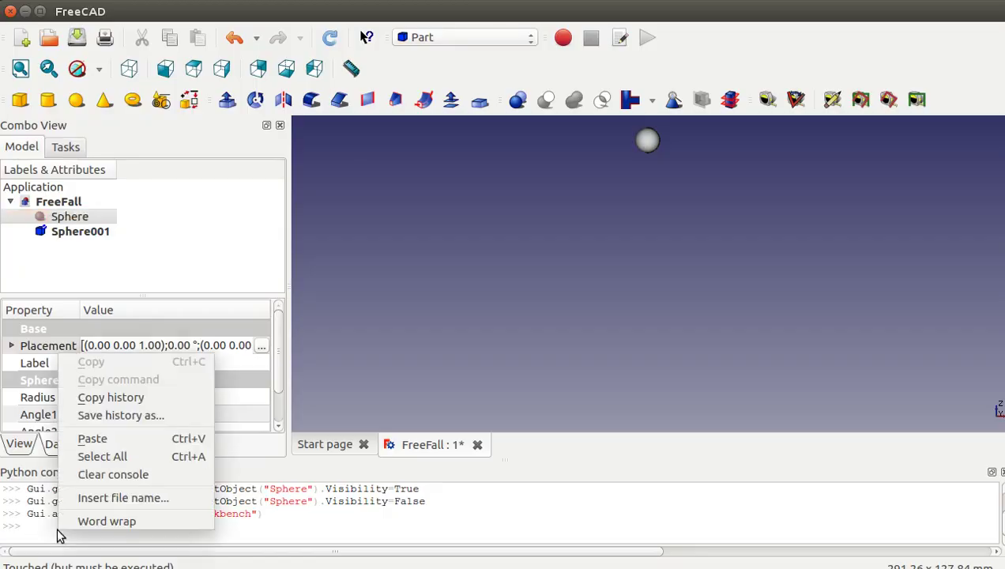
click(92, 439)
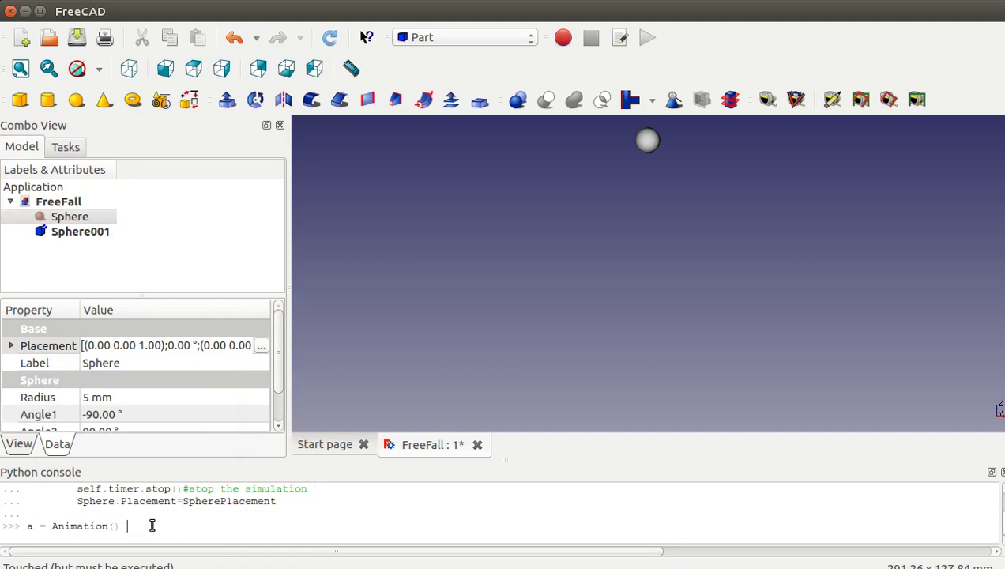
key(Return)
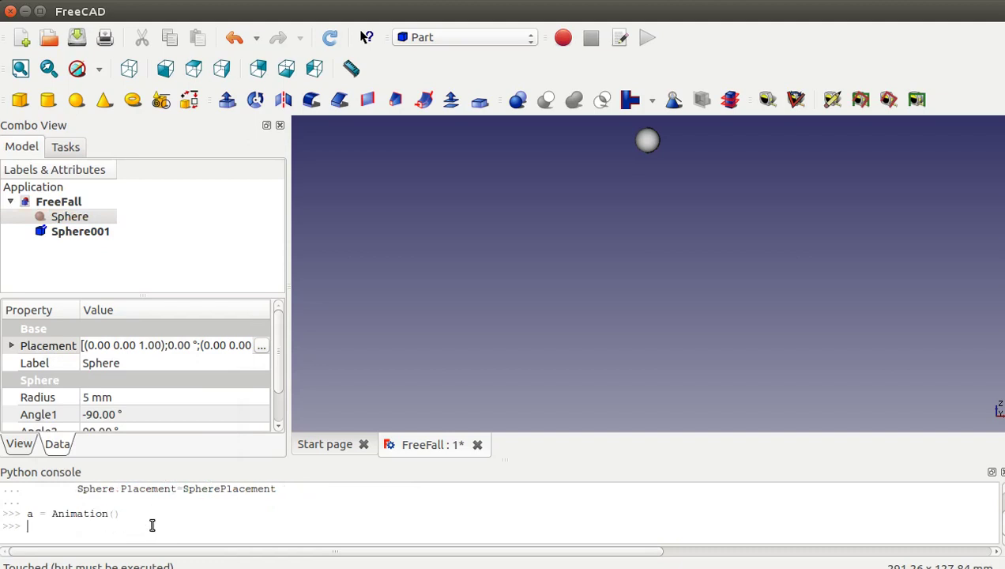
Step: Run a.start() to play the sphere's fall, then a.stop() to reset it
text(a.start())
key(Return)
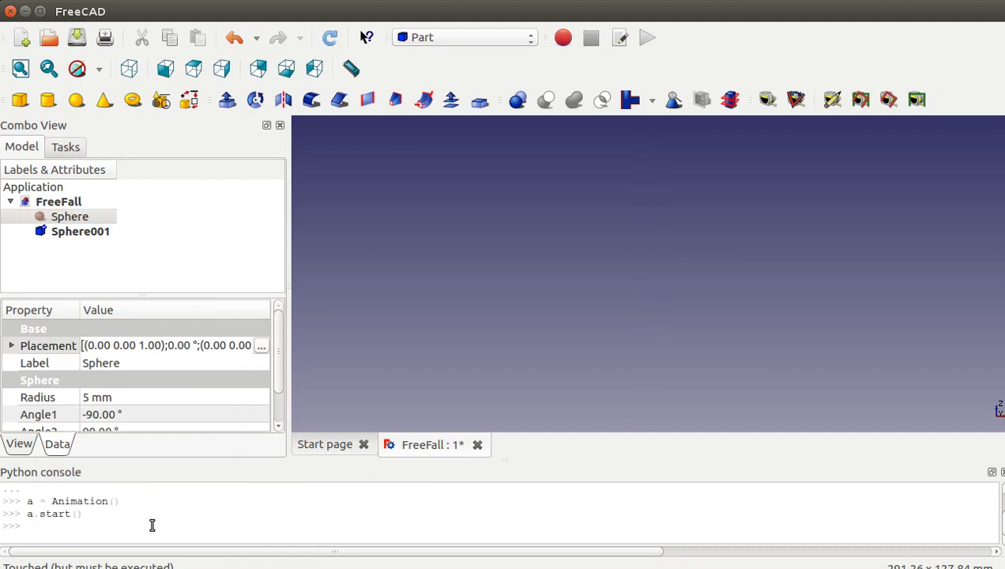
text(a.stop())
key(Return)
key(Up)
key(Up)
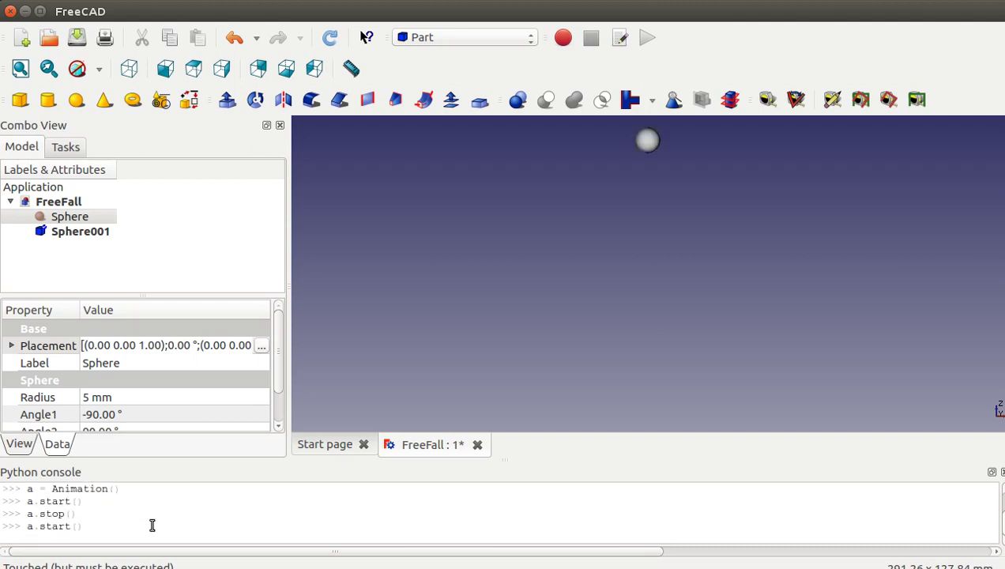
key(Down)
key(Down)
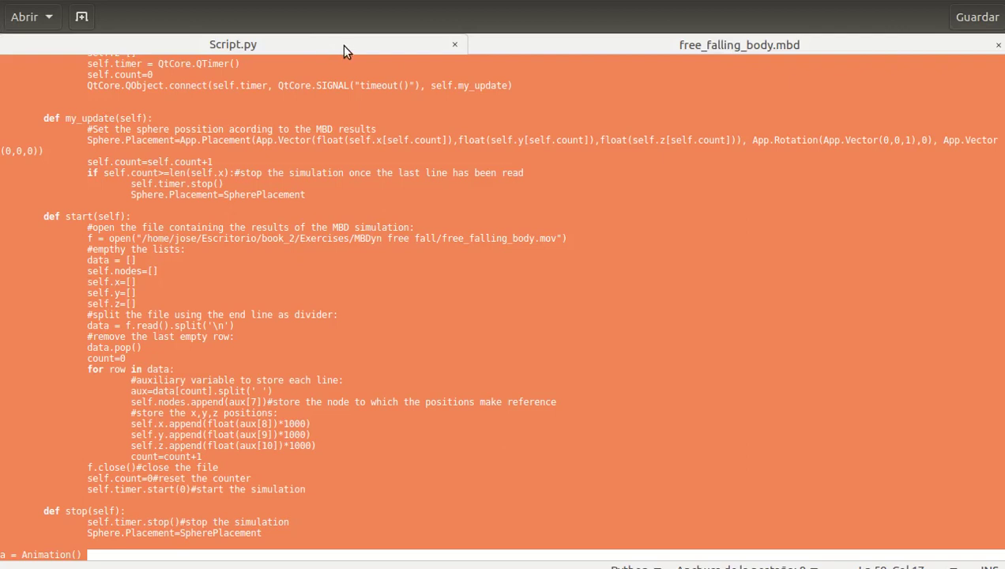
Step: Insert 1 before 9.81 on the gravity line, making it 19.81, and save
click(565, 44)
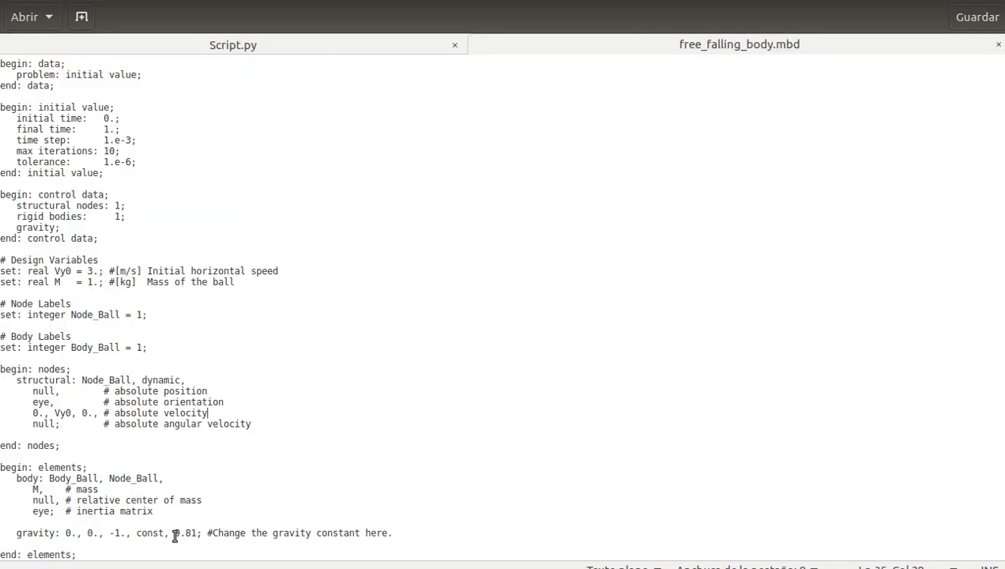
drag(174, 534, 362, 534)
click(362, 534)
drag(175, 534, 181, 534)
text(1)
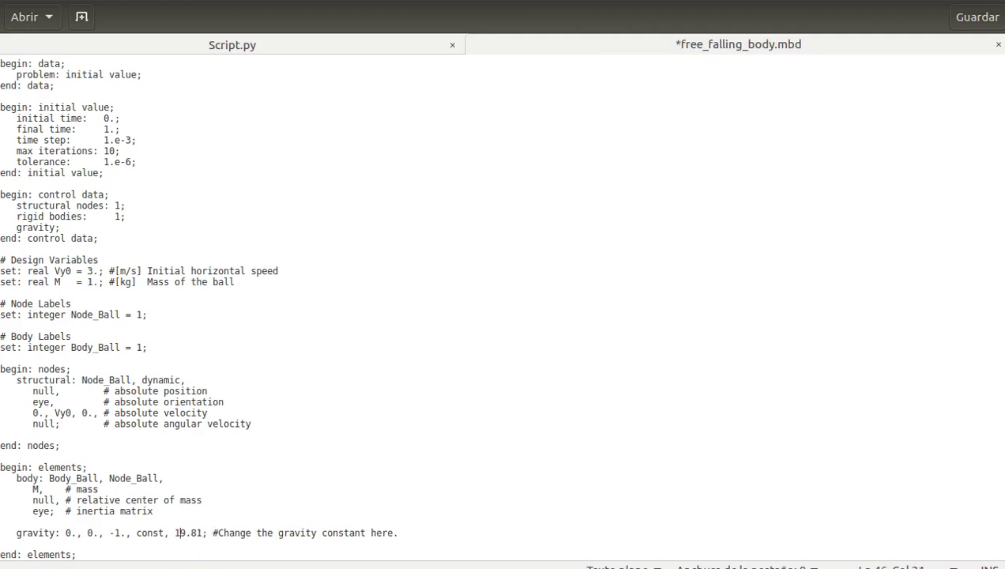
key(ctrl+s)
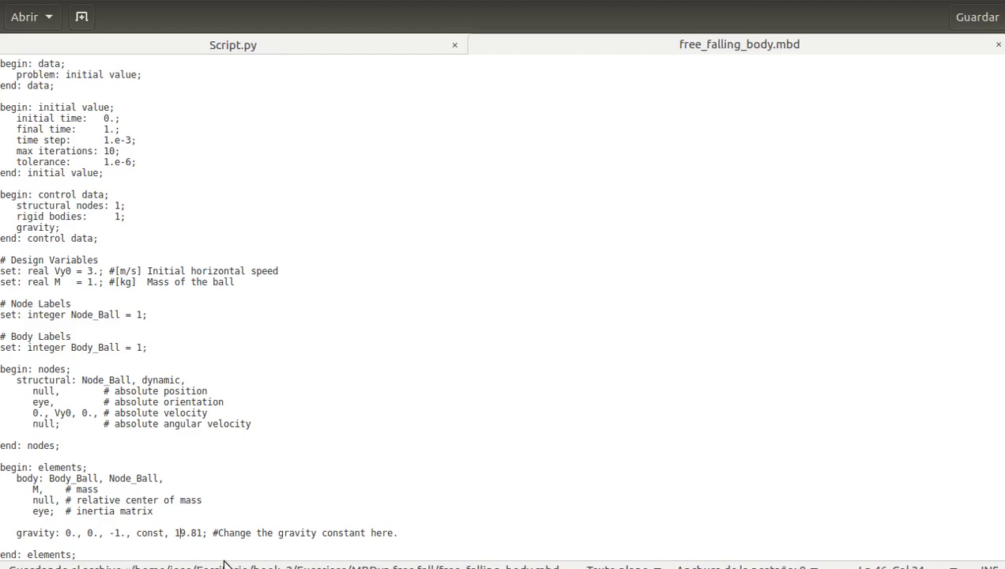
drag(170, 533, 412, 534)
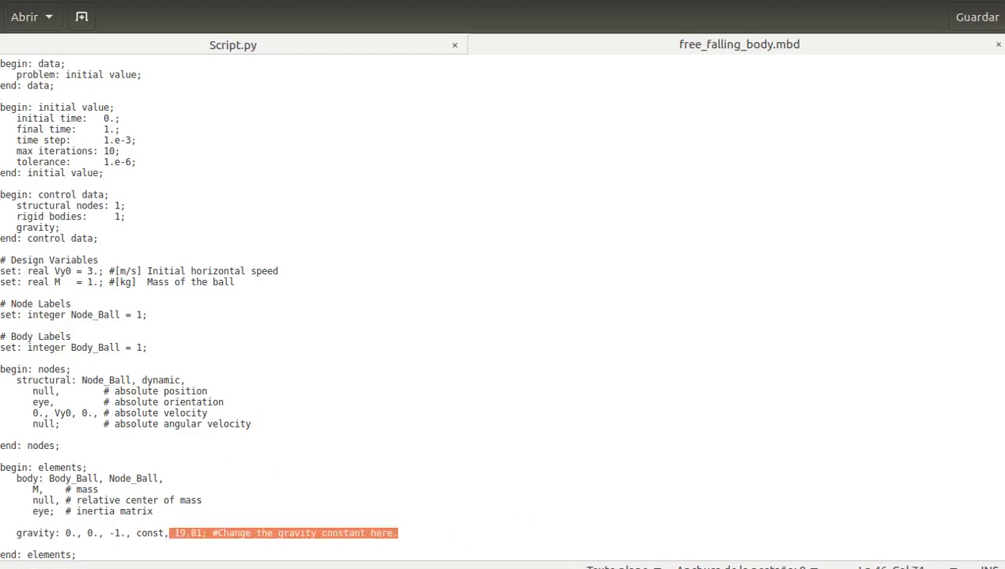
key(alt+Tab)
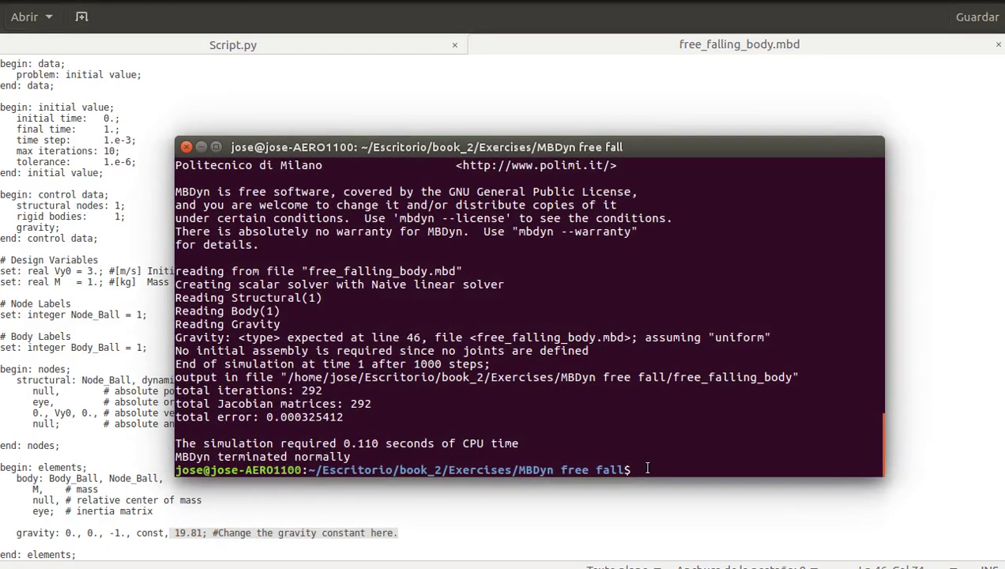
Step: Rerun 'mbdyn -f free_falling_body.mbd' and check its 303-iteration completion summary
key(Up)
key(Return)
drag(352, 457, 175, 439)
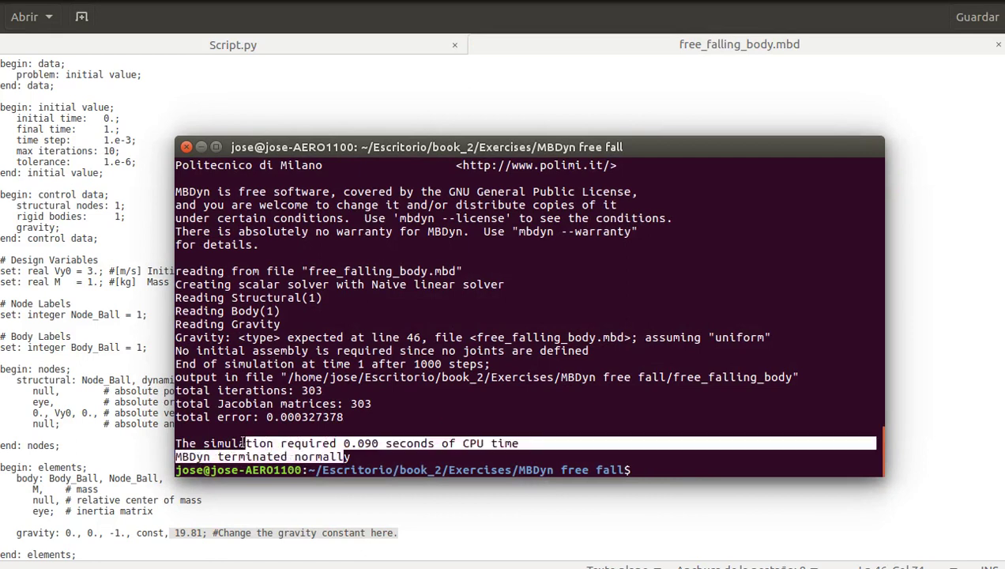
click(352, 457)
drag(351, 456, 170, 445)
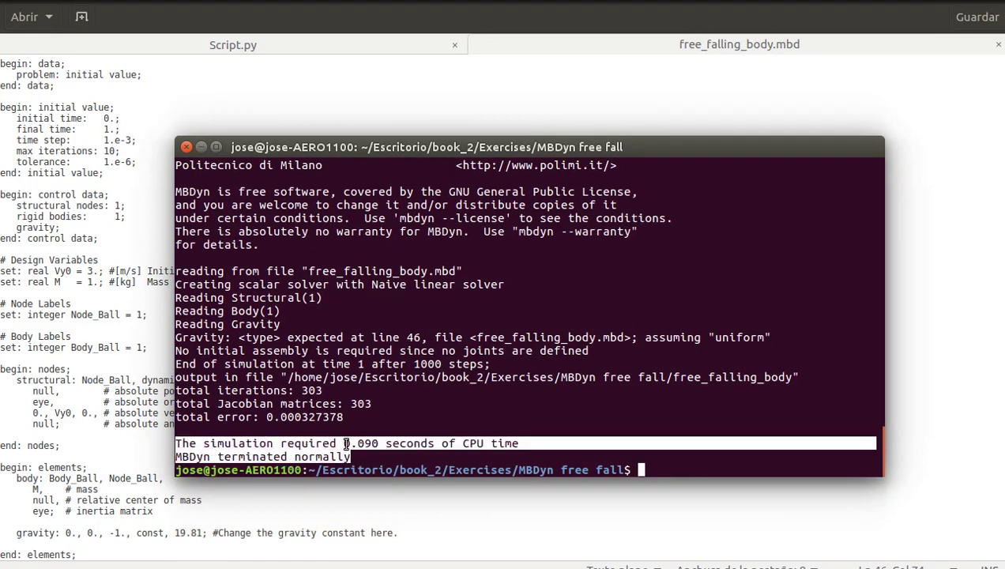
click(124, 447)
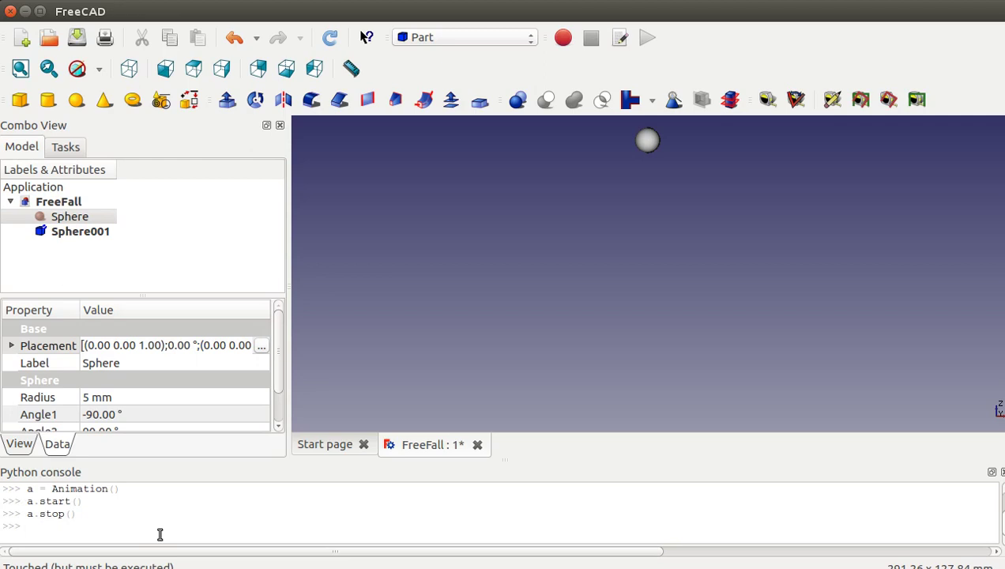
Step: Run a.start() to replay the 19.81-gravity fall, then a.stop() to reset the sphere
text(a.start()
key(Return)
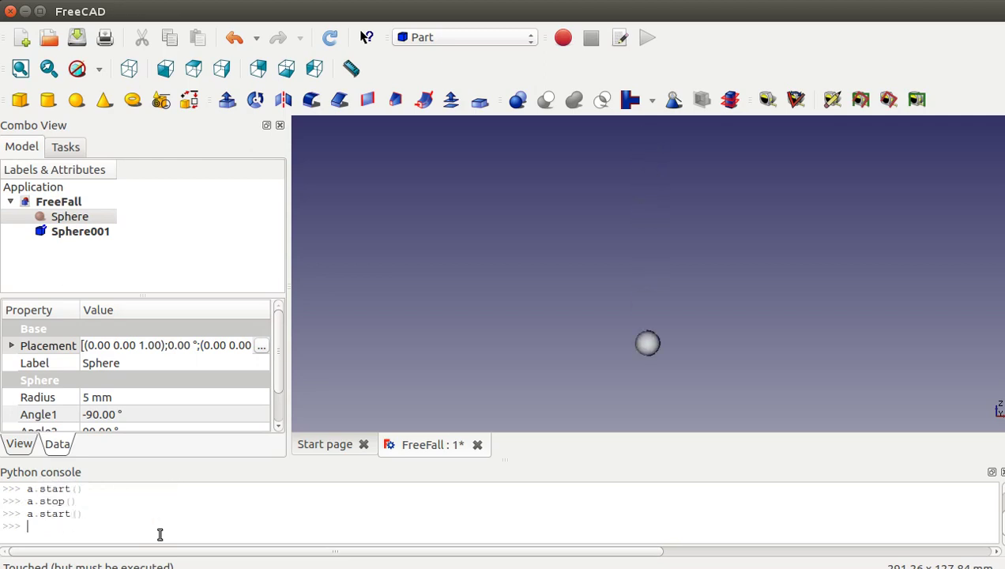
text(a.stop())
key(Return)
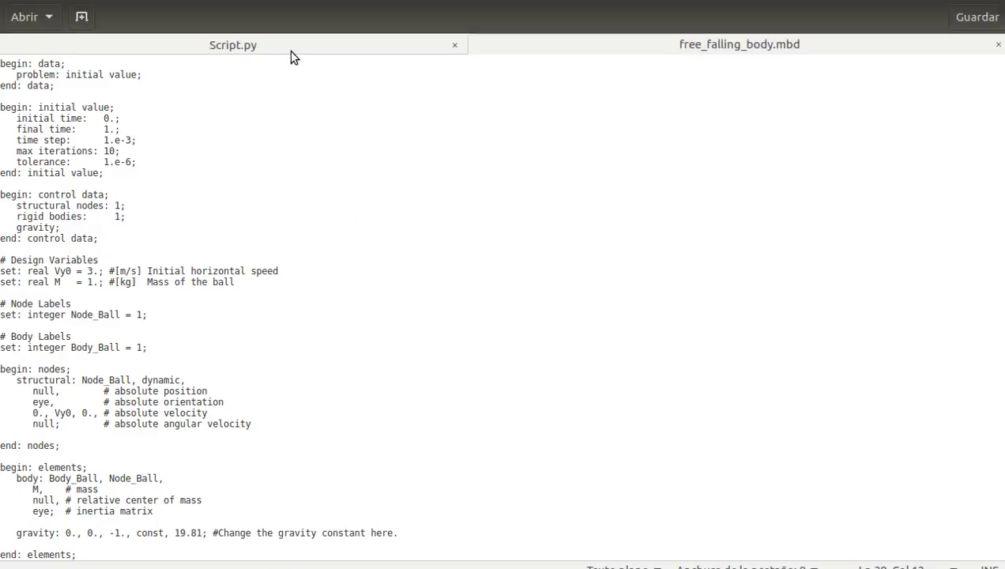
Step: Replace the 1 in 19.81 with 0, making the gravity constant 0.81, and save
click(184, 533)
key(BackSpace)
key(BackSpace)
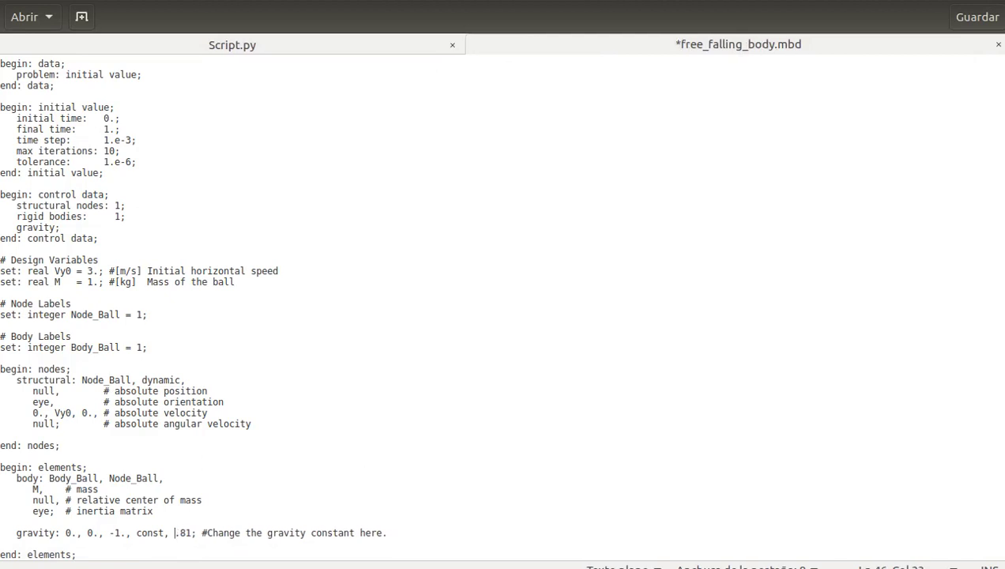
text(0)
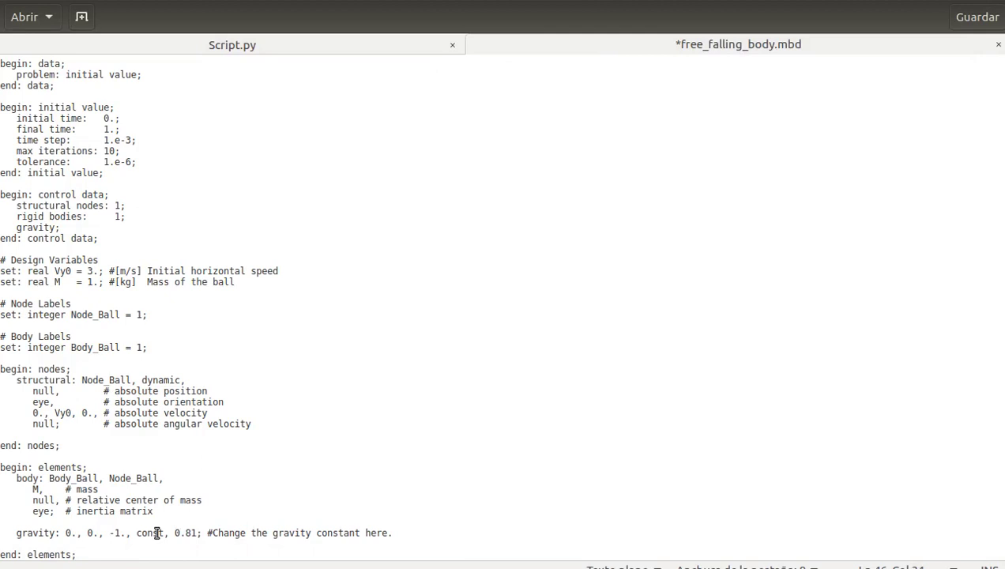
drag(168, 532, 417, 535)
click(418, 535)
drag(176, 532, 502, 522)
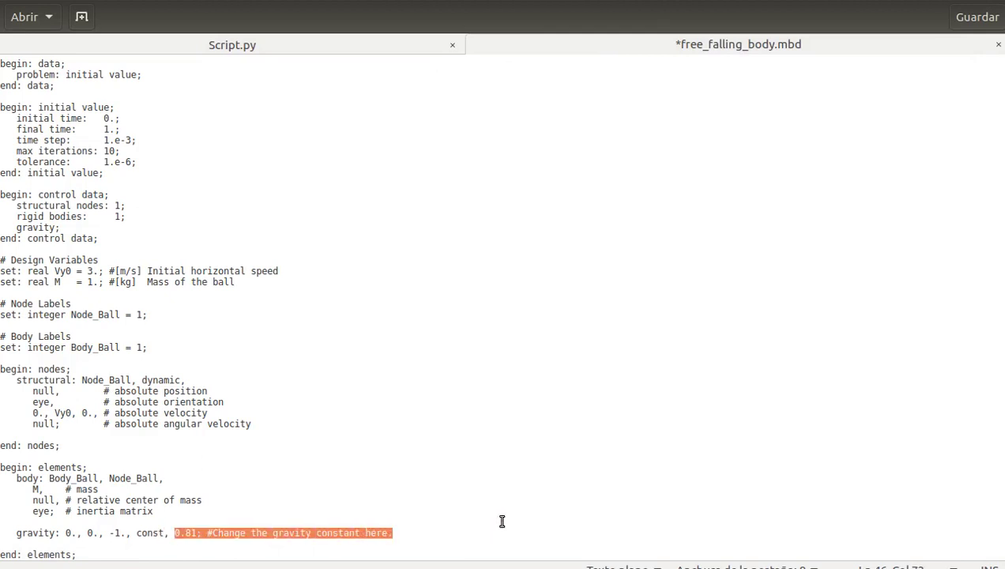
click(502, 521)
key(ctrl+s)
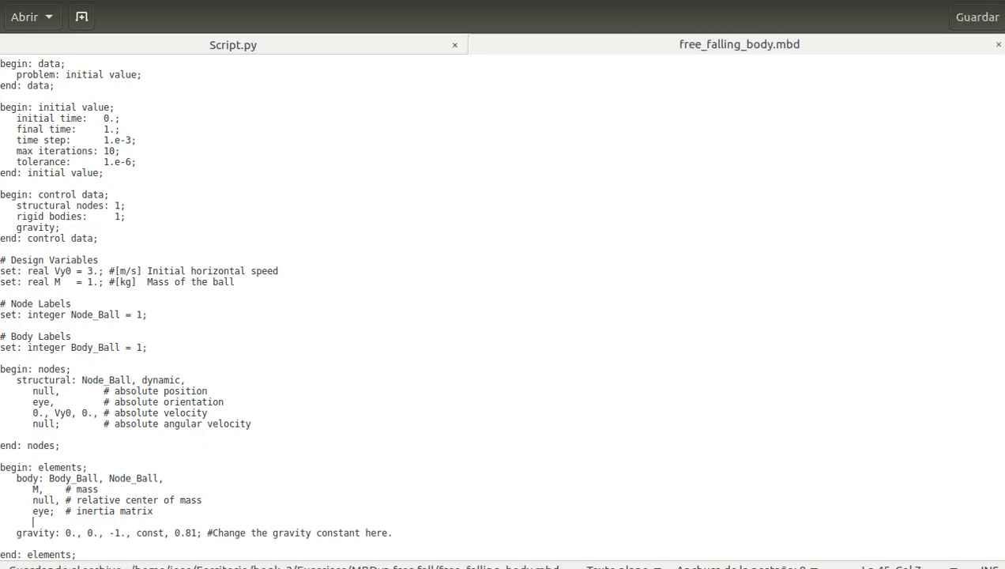
Step: Rerun 'mbdyn -f free_falling_body.mbd' and check the normal-termination message
key(Up)
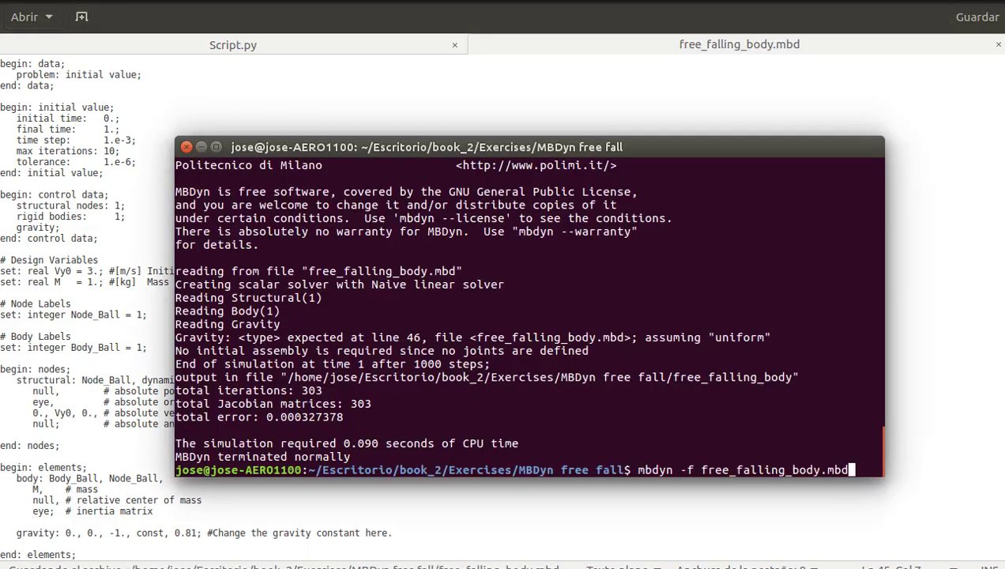
key(Return)
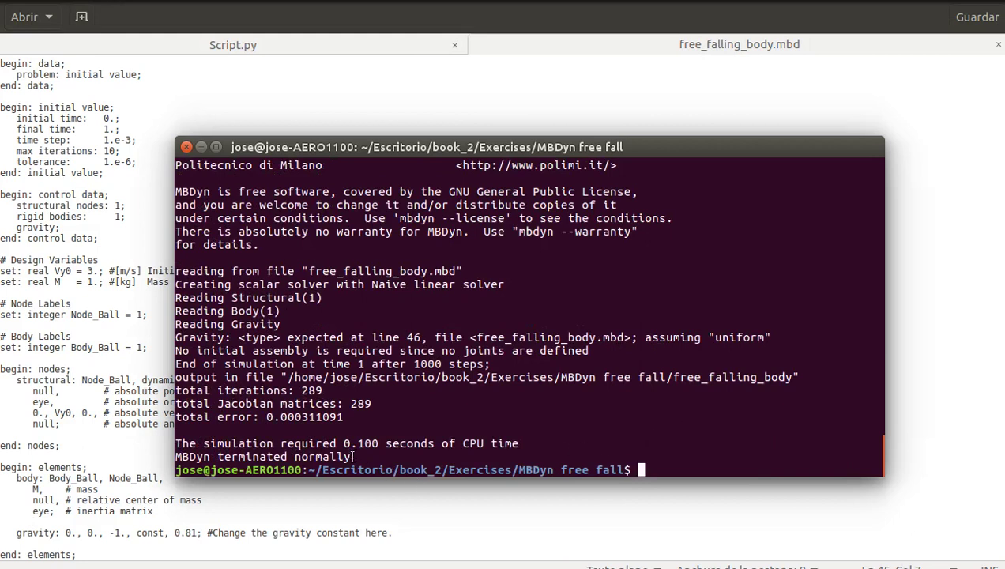
drag(350, 457, 151, 457)
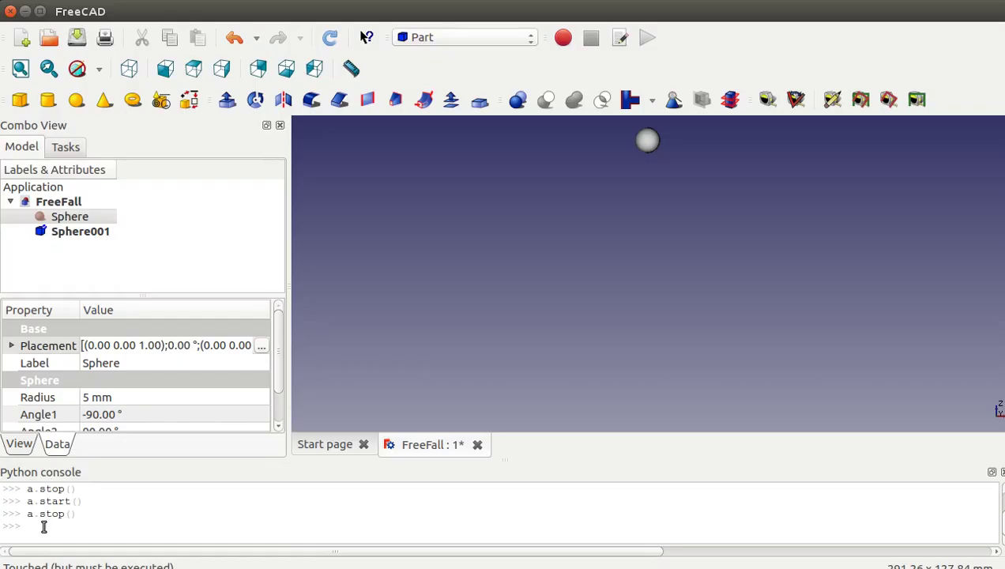
Step: Run a.start() to replay the 0.81-gravity fall, then a.stop() to reset the sphere
text(a.start()
key(Return)
text(.stop)
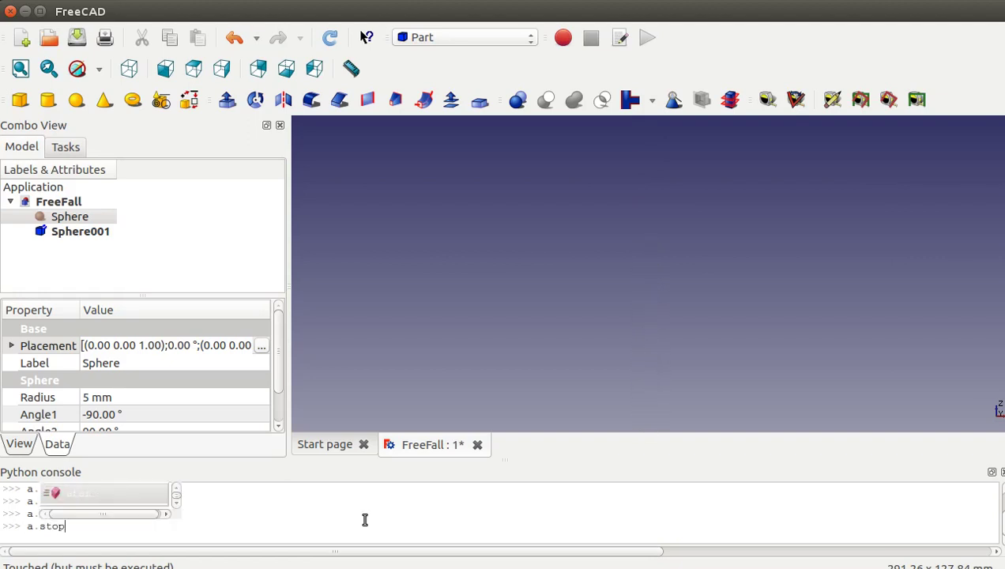
text(()
key(Return)
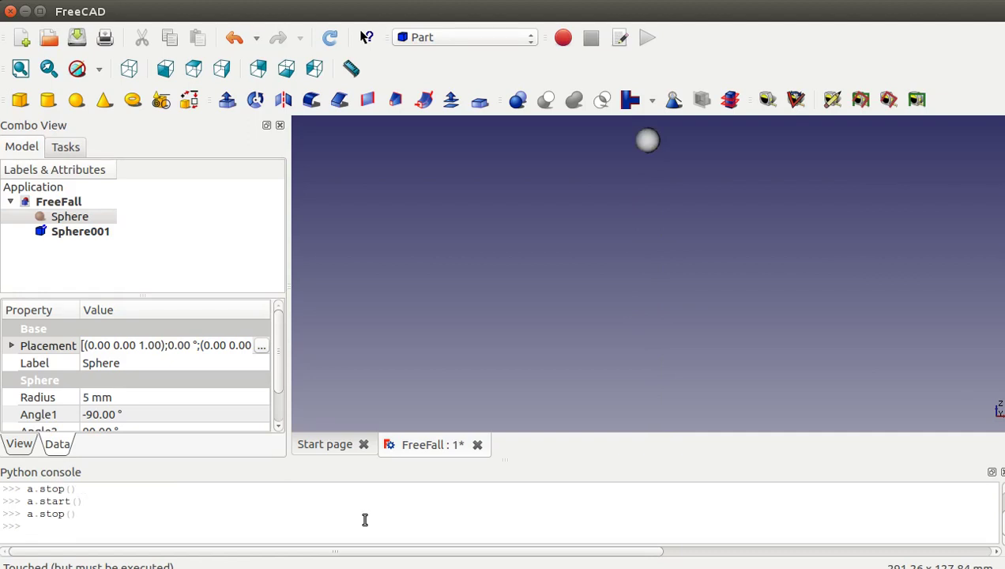